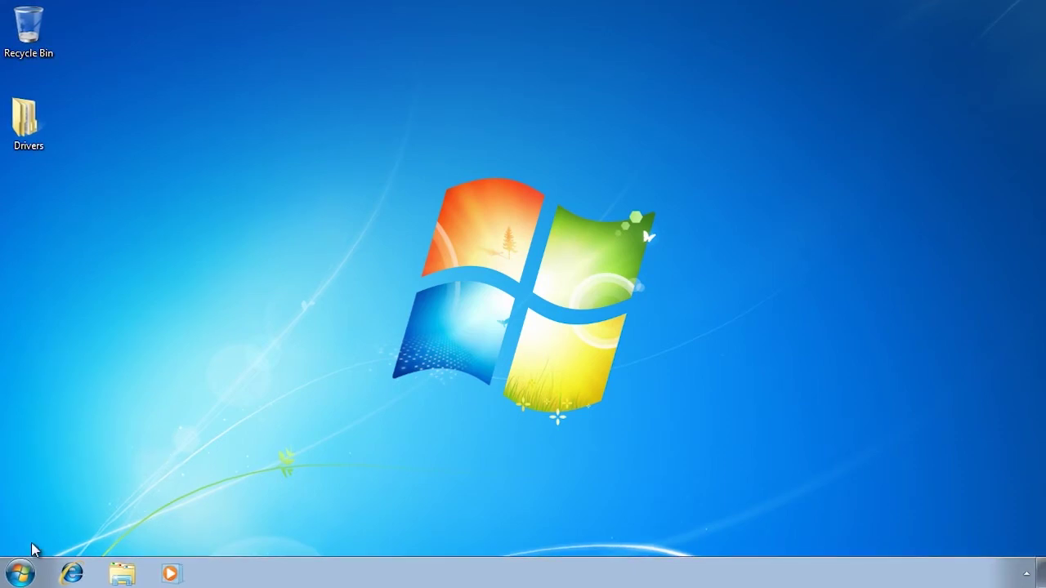
# - Open Device Manager by searching 'dev' from the Start menu
pyautogui.click(21, 572)
pyautogui.write('dev')
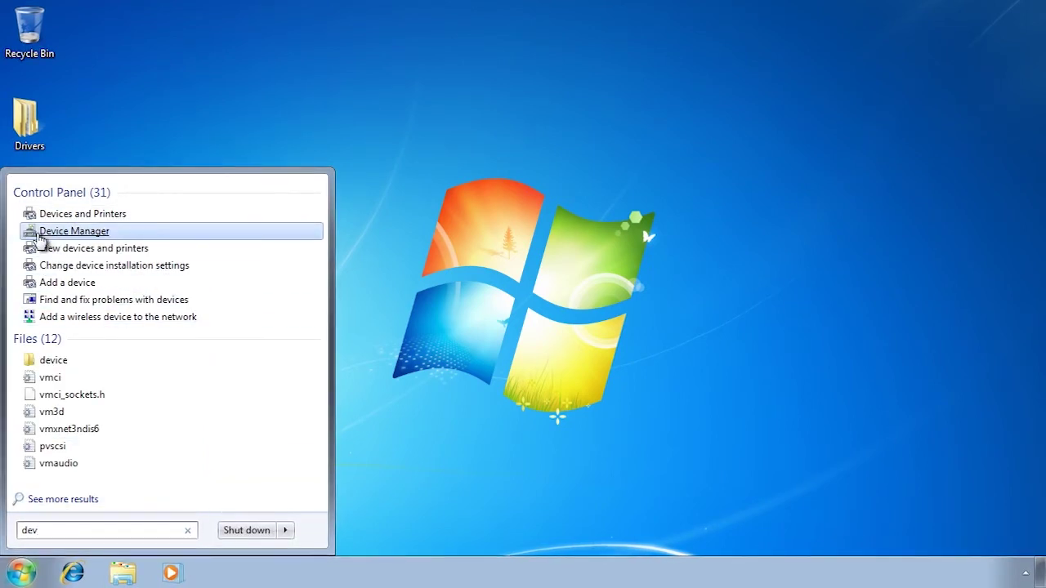
pyautogui.click(100, 233)
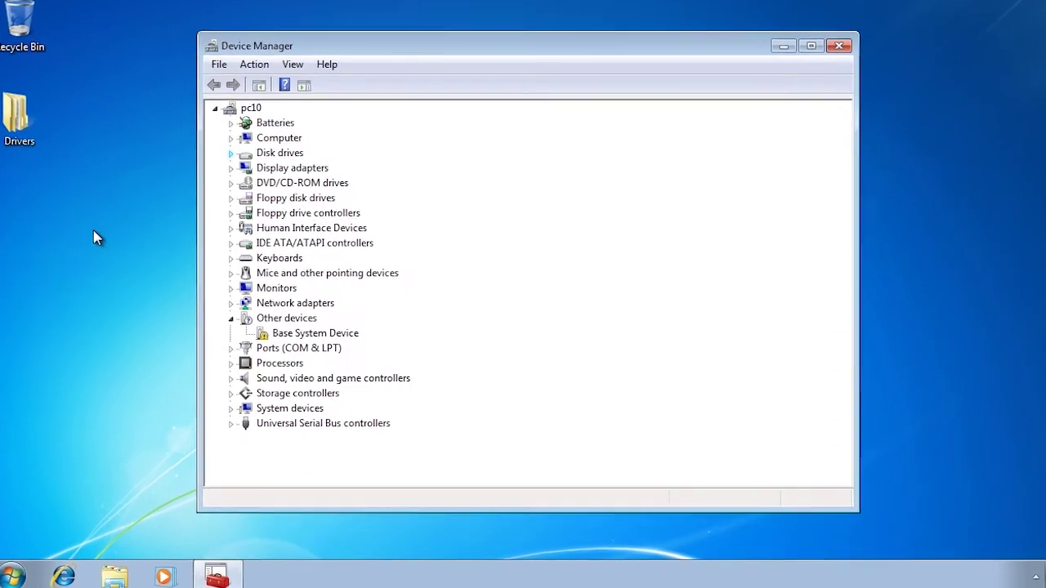
# - Install the Base System Device driver from the desktop Drivers folder as VMware VMCI Bus Device
pyautogui.click(285, 335)
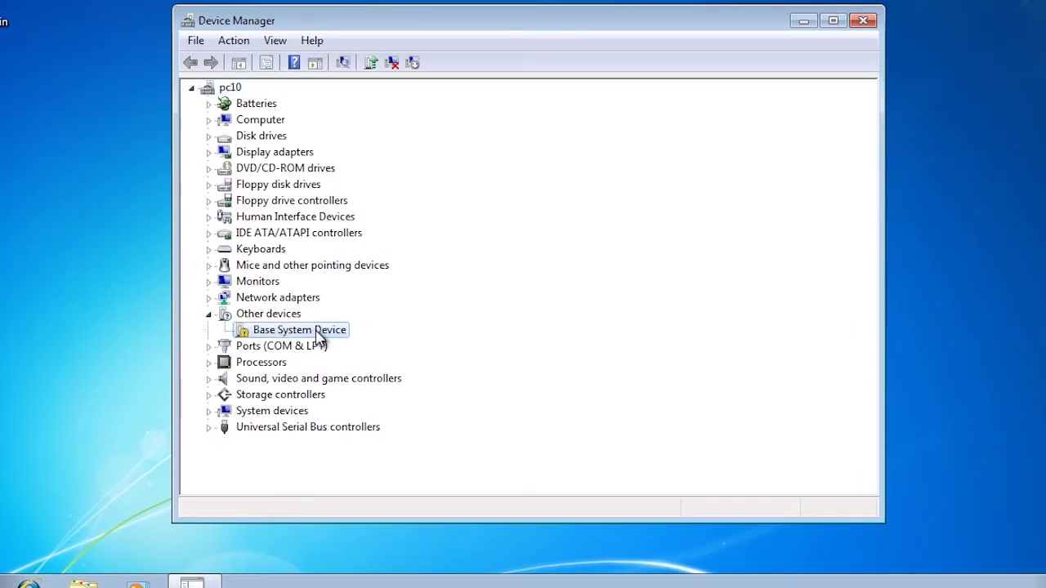
pyautogui.rightClick(319, 337)
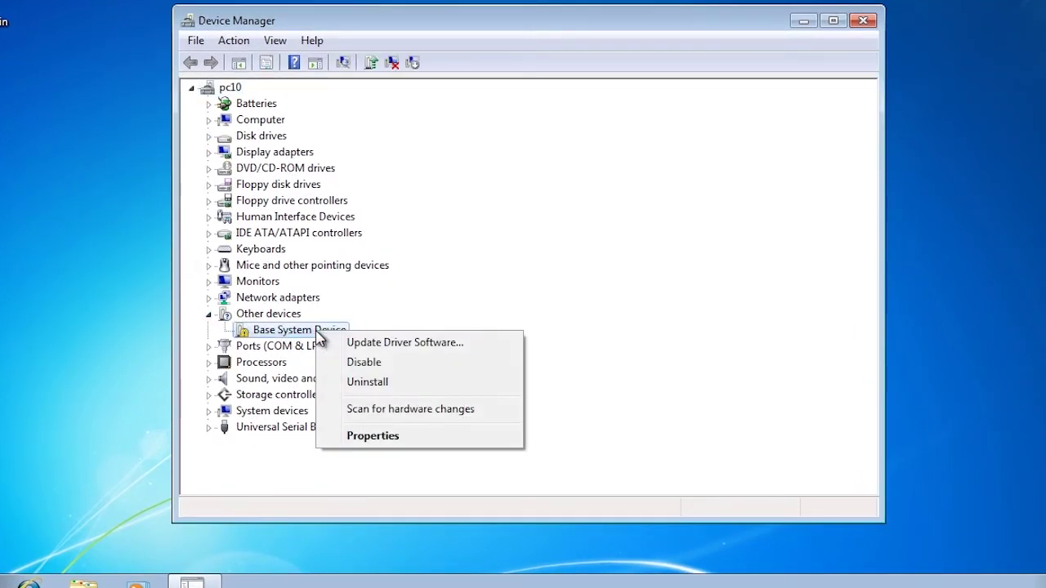
pyautogui.click(497, 350)
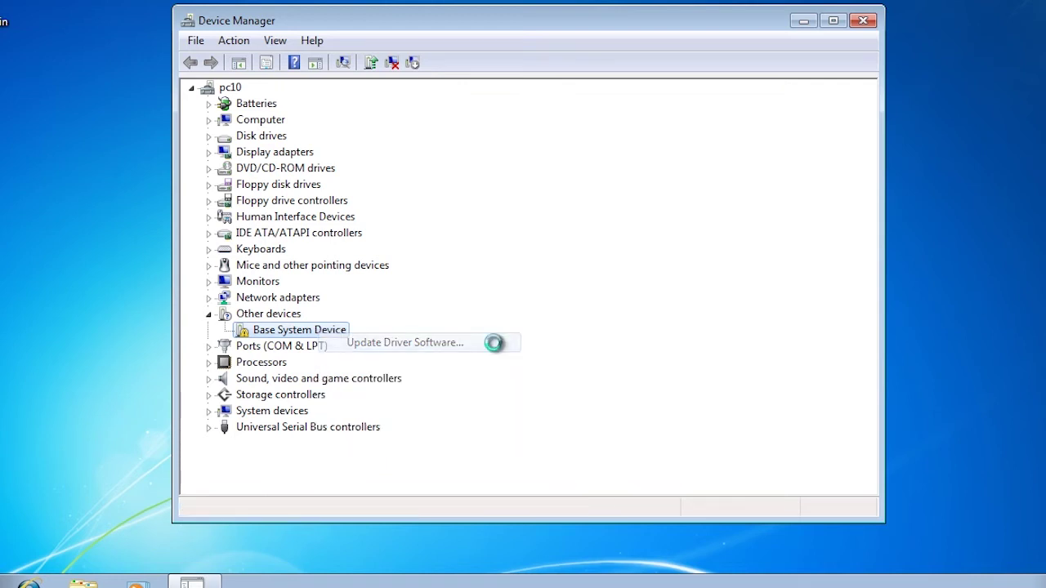
pyautogui.click(493, 351)
pyautogui.click(651, 234)
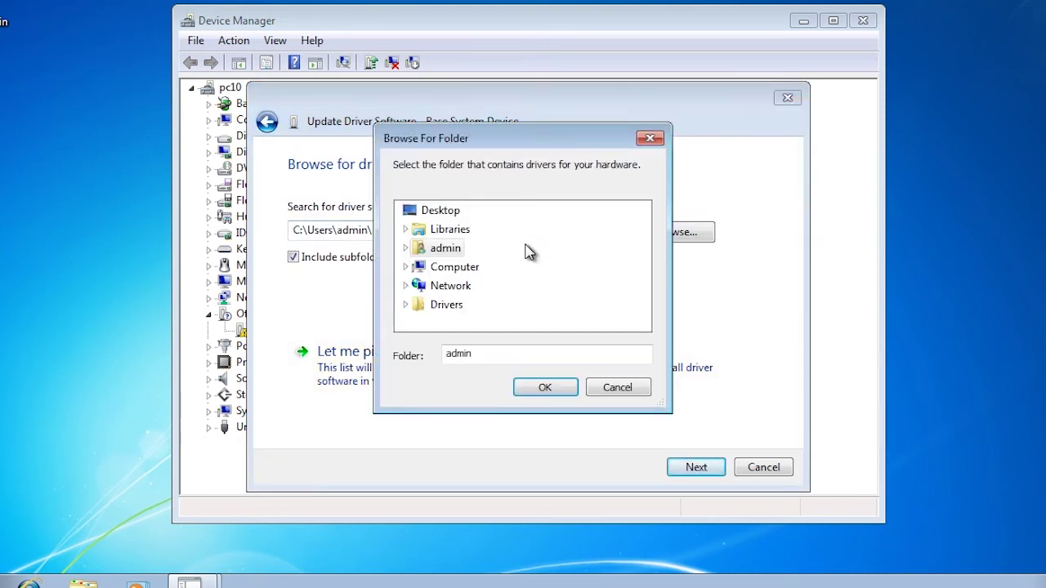
pyautogui.click(448, 368)
pyautogui.click(546, 387)
pyautogui.click(695, 468)
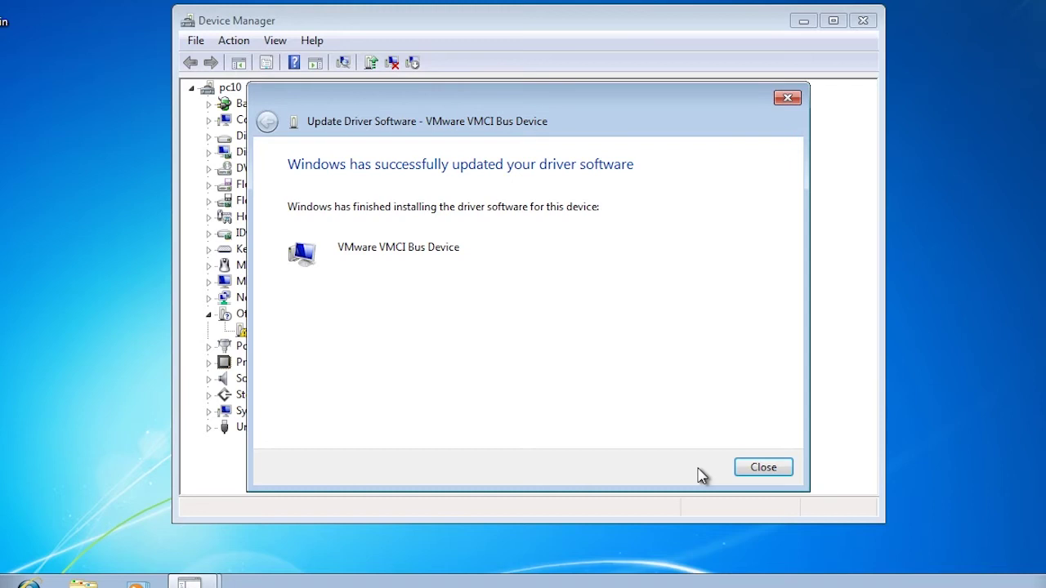
pyautogui.click(756, 467)
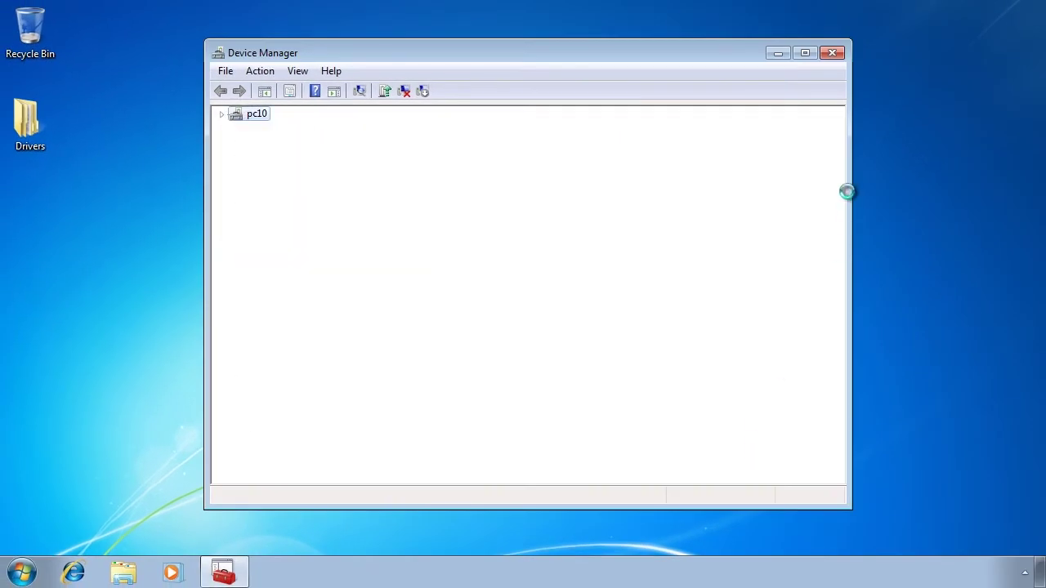
# - Close Device Manager and restart Windows from the Start menu's shutdown options
pyautogui.click(833, 54)
pyautogui.click(24, 572)
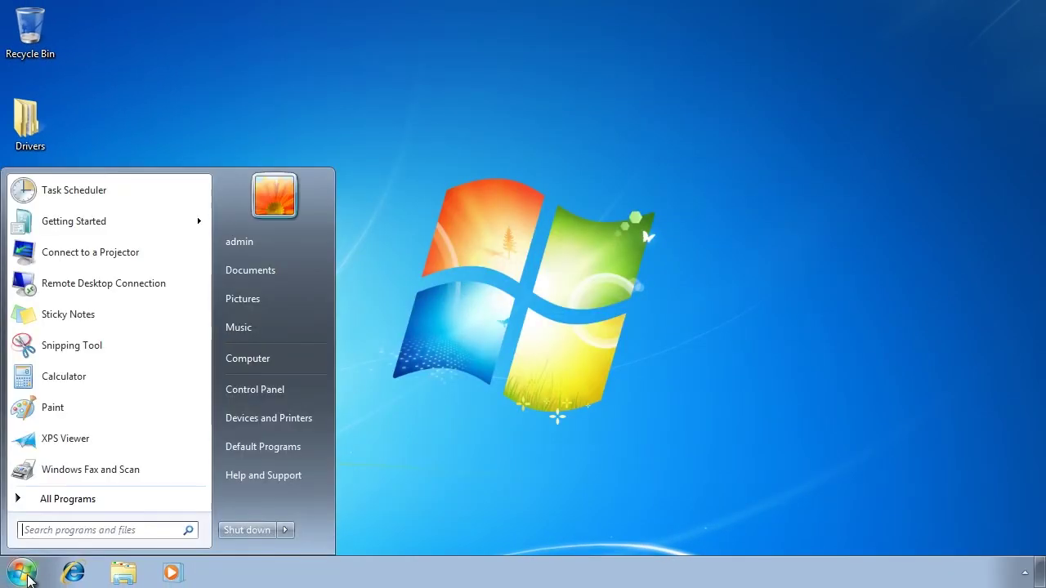
pyautogui.click(367, 497)
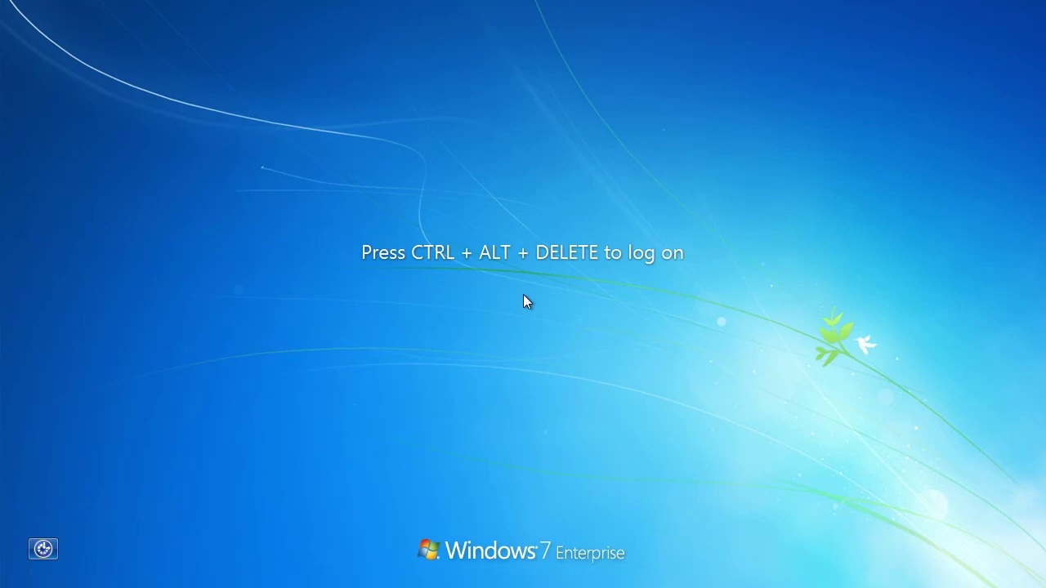
# - Force a crash with Ctrl+Scroll Lock, then boot Last Known Good Configuration (advanced)
pyautogui.press('ctrl+Scroll_Lock')
pyautogui.press('ctrl+Scroll_Lock')
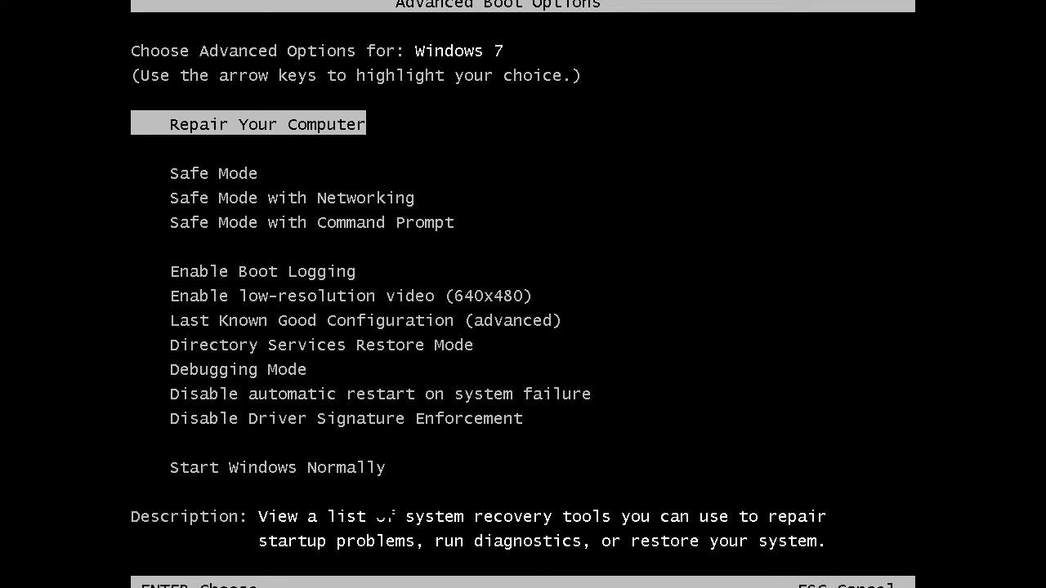
pyautogui.press('Down')
pyautogui.press('Down')
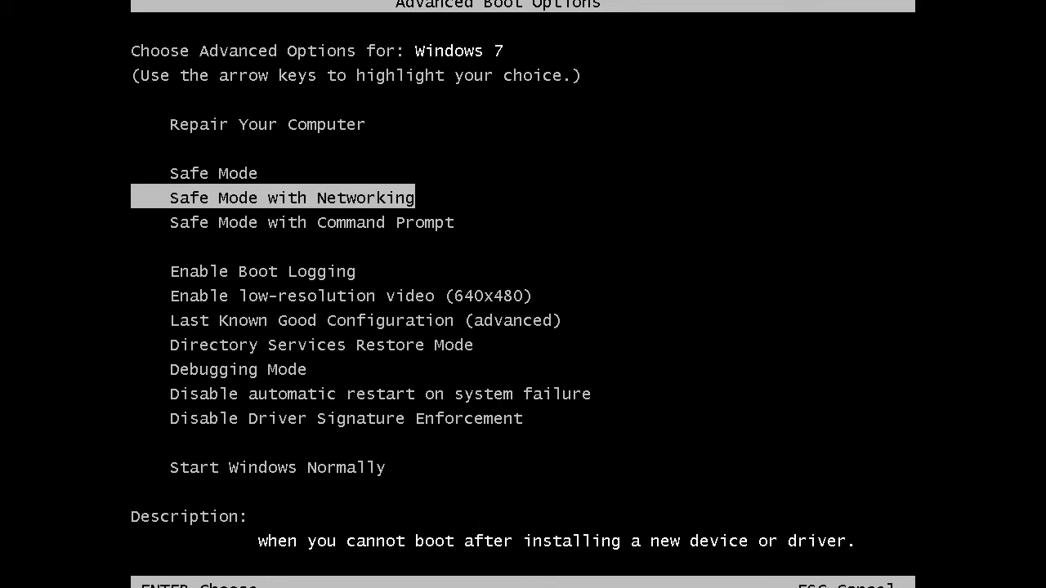
pyautogui.press('Down')
pyautogui.press('Down')
pyautogui.press('Down')
pyautogui.press('Down')
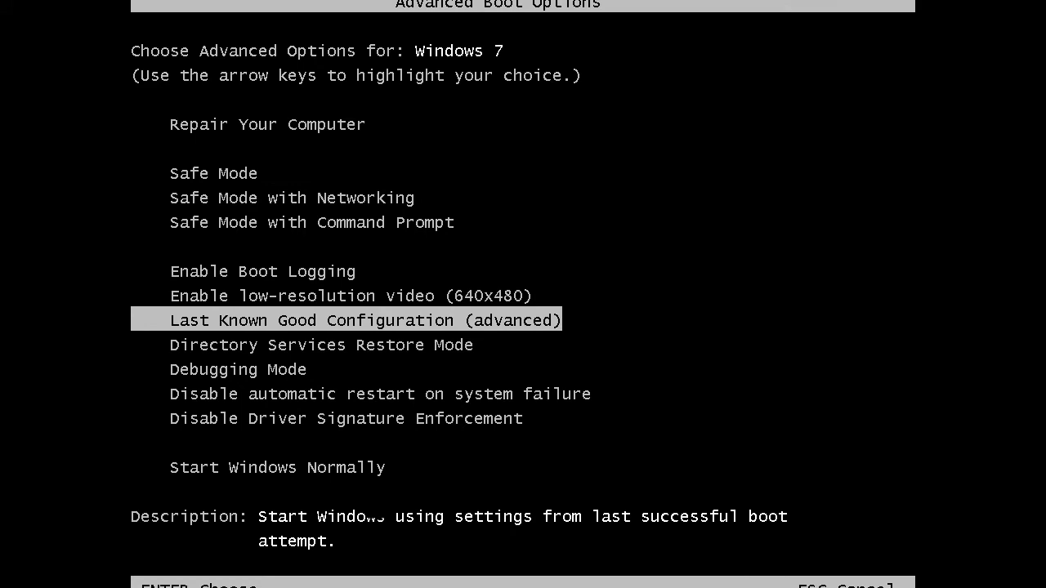
pyautogui.press('Return')
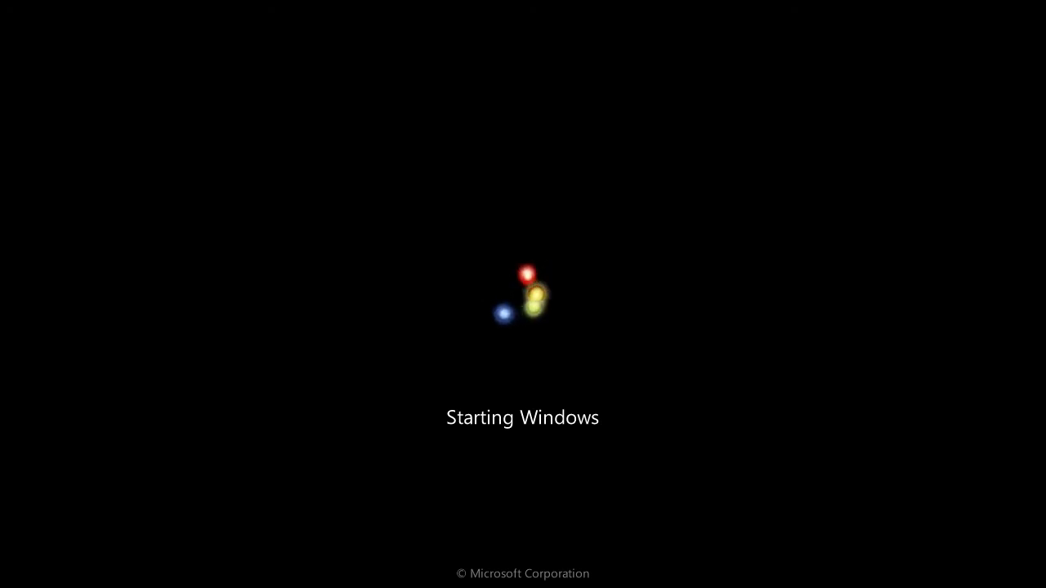
# - Log on to Windows with Ctrl+Alt+Delete and the account password
pyautogui.hotkey('ctrl', 'alt', 'Delete')
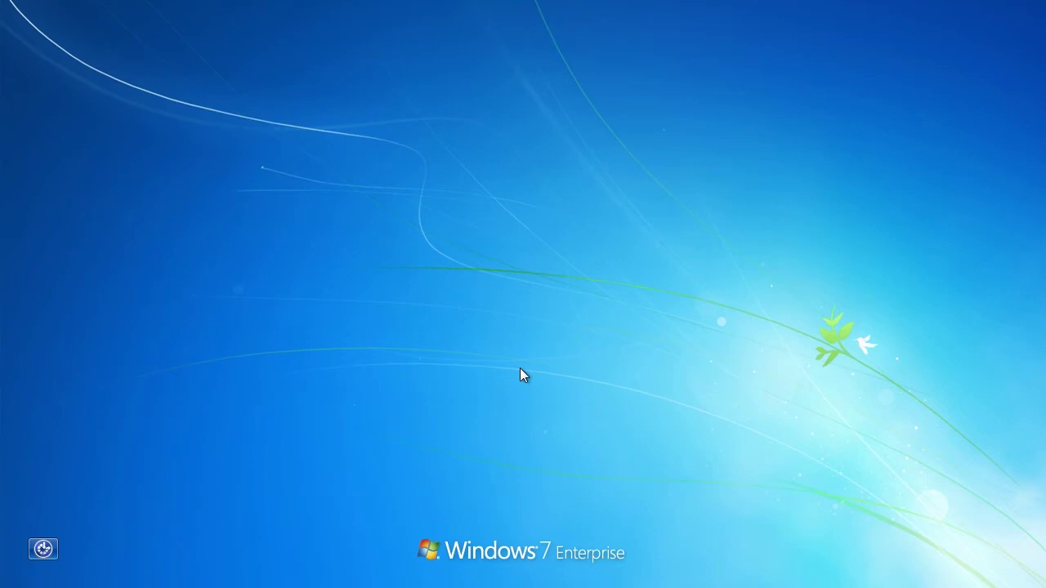
pyautogui.write('password')
pyautogui.press('Return')
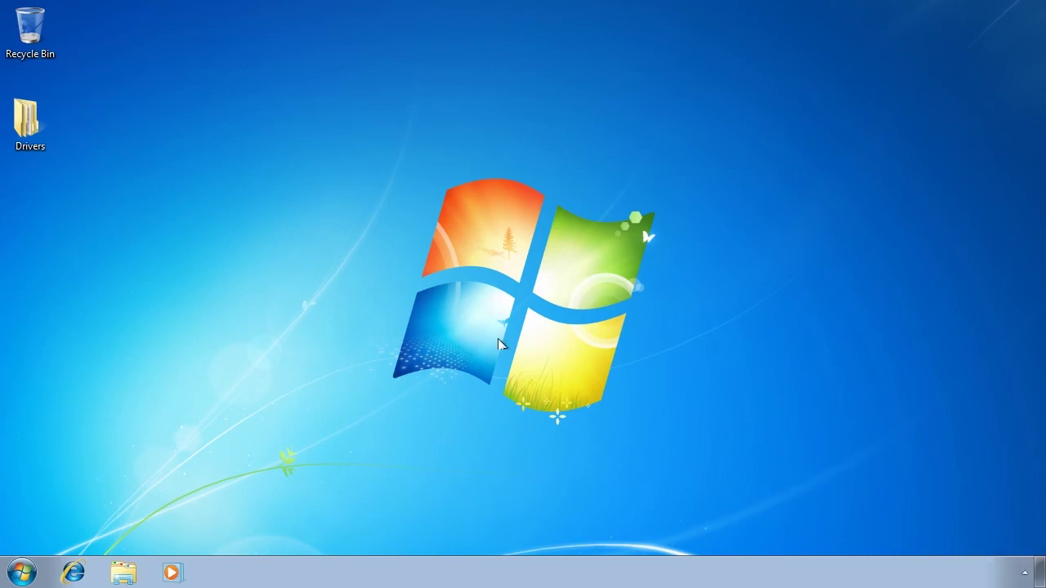
# - Reopen Device Manager via 'dev' search and select Base System Device under Other devices
pyautogui.click(37, 571)
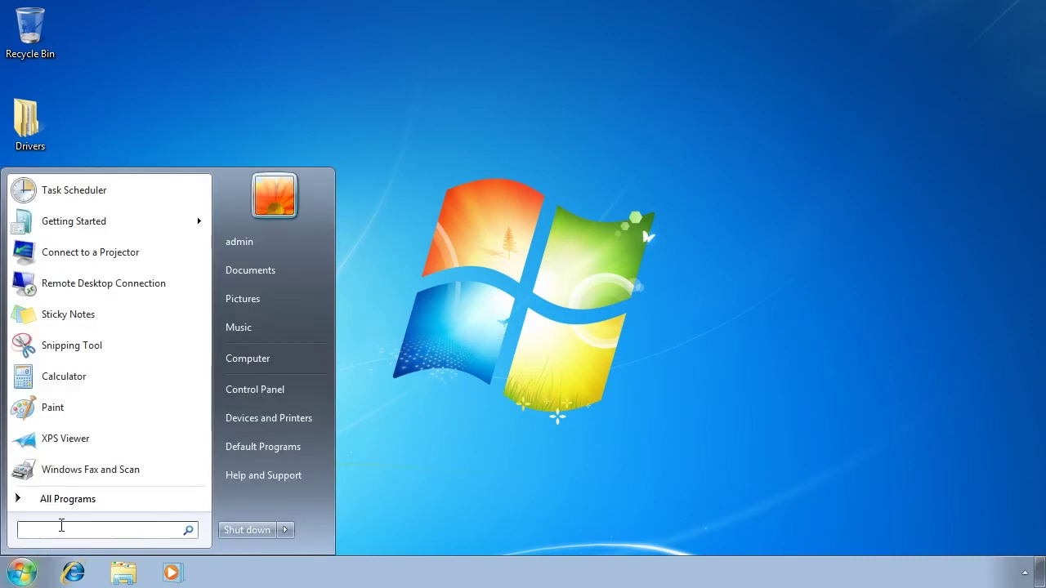
pyautogui.write('dev')
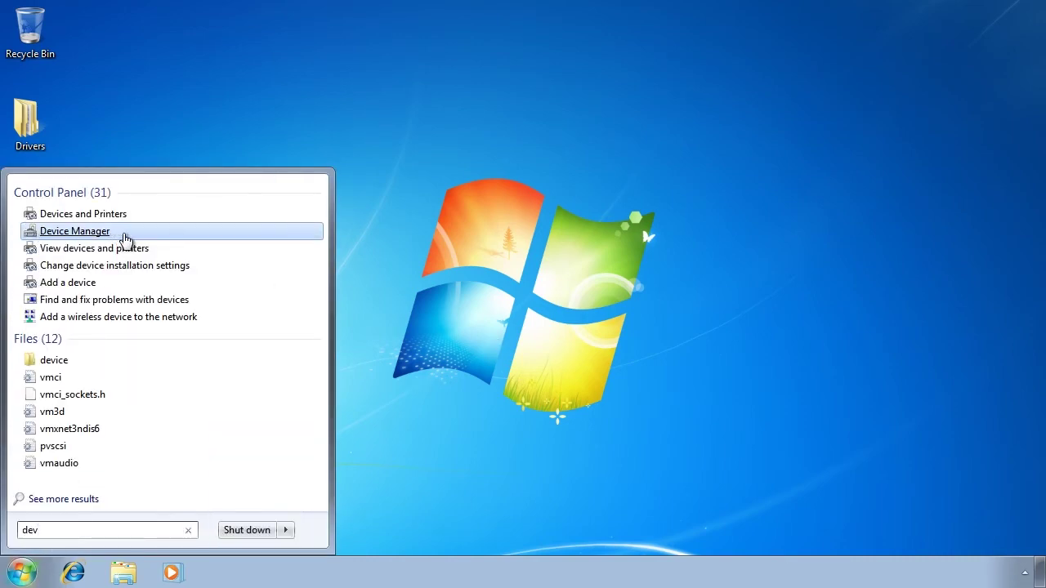
pyautogui.click(124, 237)
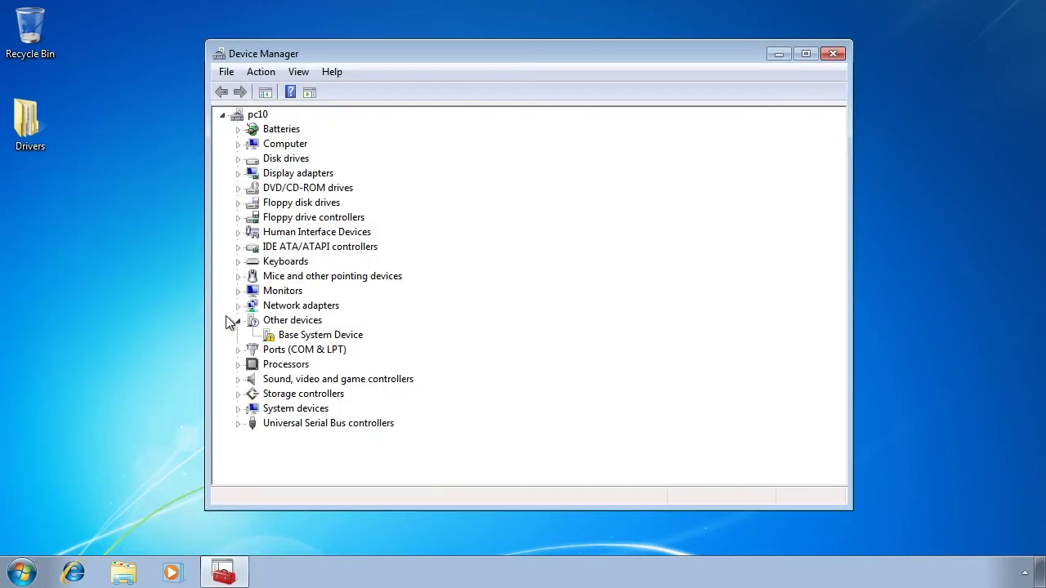
pyautogui.click(286, 335)
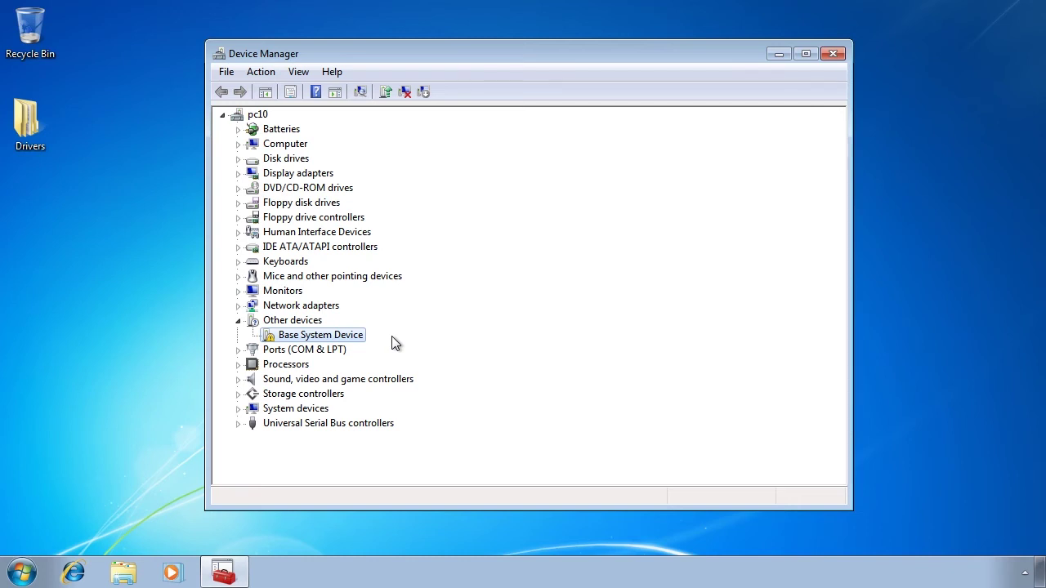
# - Trigger a crash dump with Ctrl+Scroll Lock, then sign back in with the account password
pyautogui.press('ctrl+Scroll_Lock')
pyautogui.press('ctrl+Scroll_Lock')
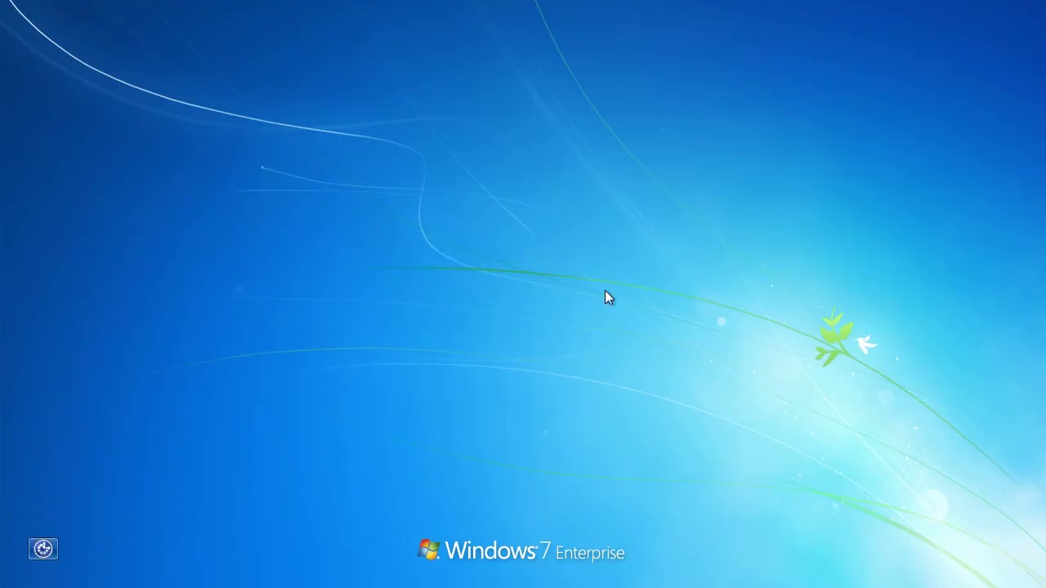
pyautogui.write('•••••••••')
pyautogui.press('Return')
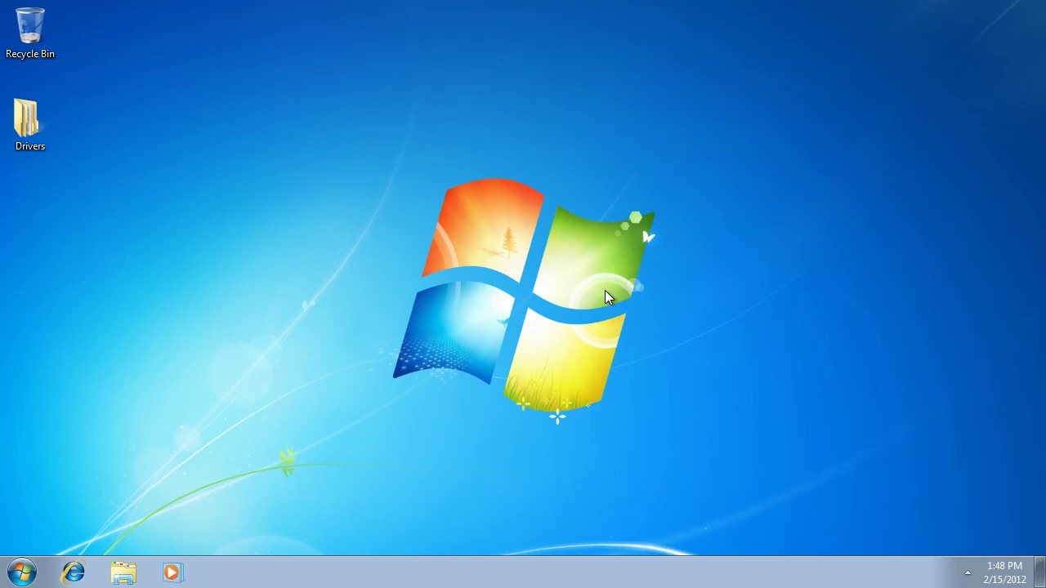
# - Reopen Device Manager, expand Display adapters and bring up the VMware SVGA 3D adapter's context menu
pyautogui.click(23, 570)
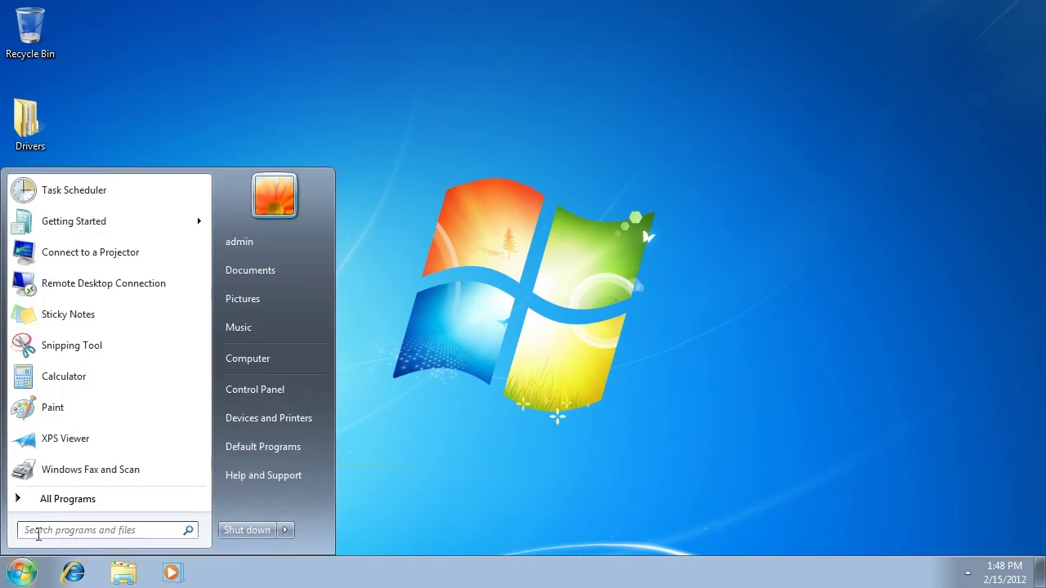
pyautogui.write('dev')
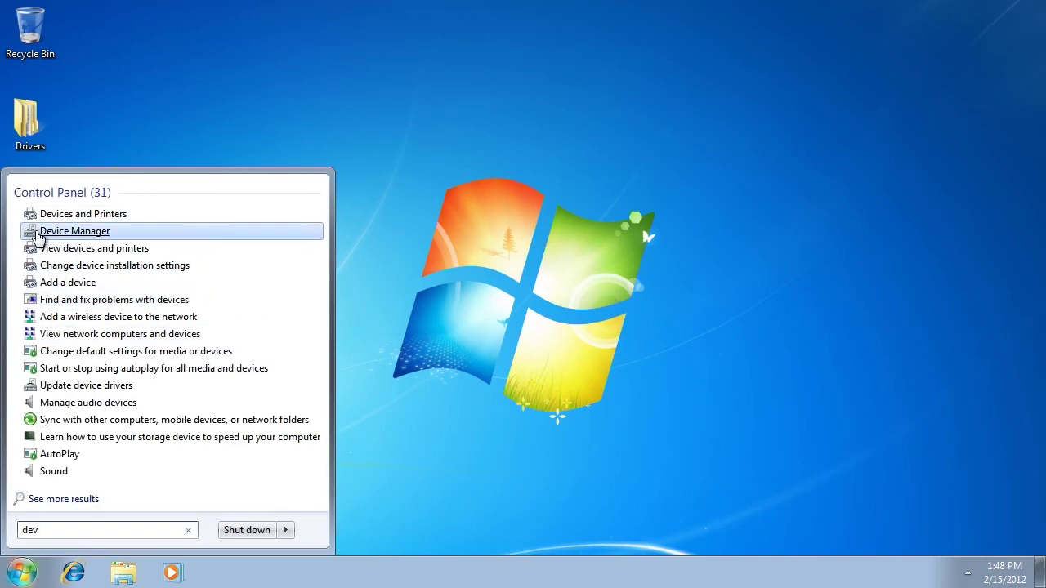
pyautogui.click(138, 231)
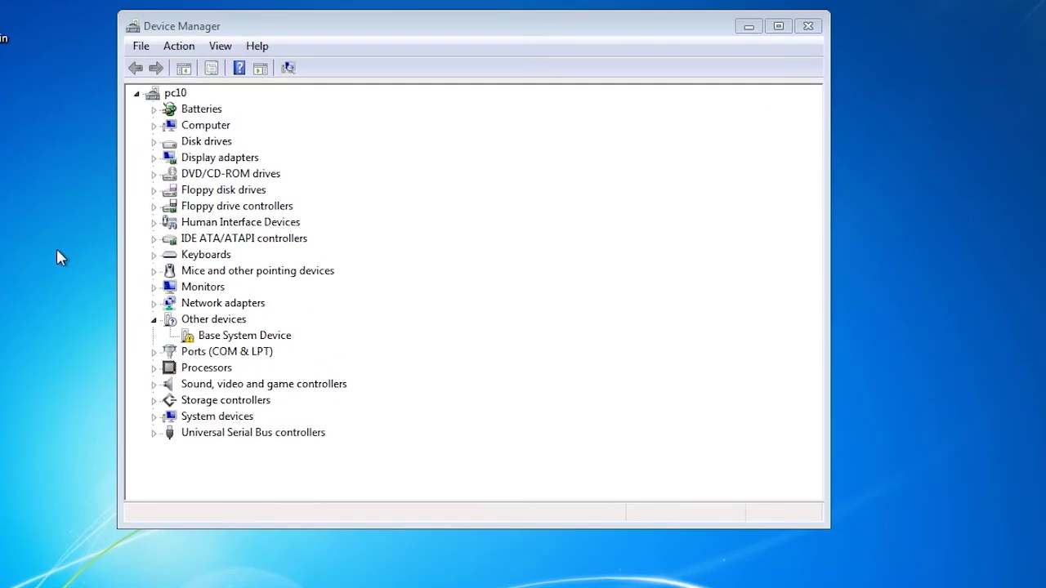
pyautogui.click(154, 158)
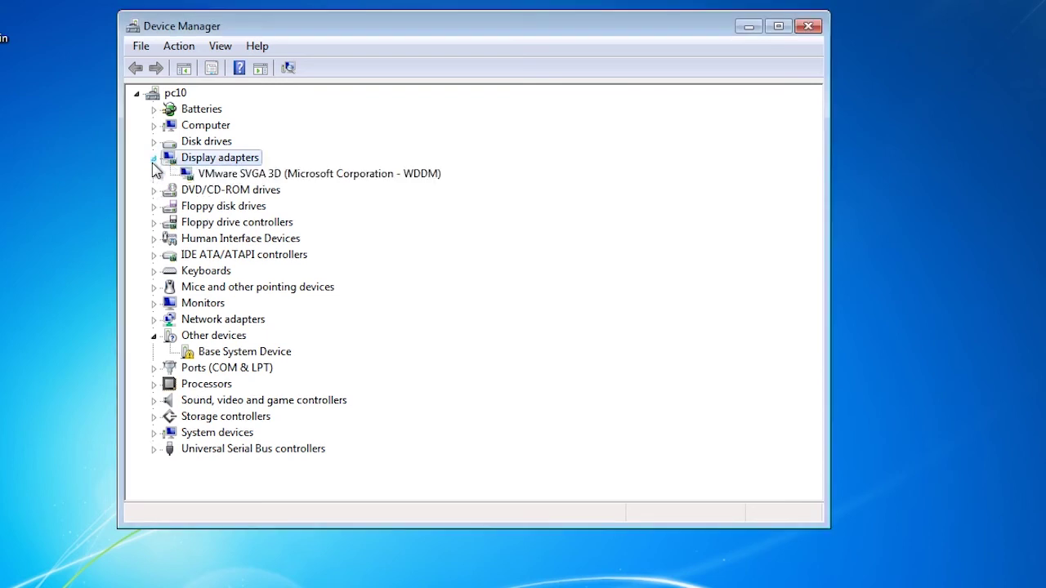
pyautogui.click(278, 175)
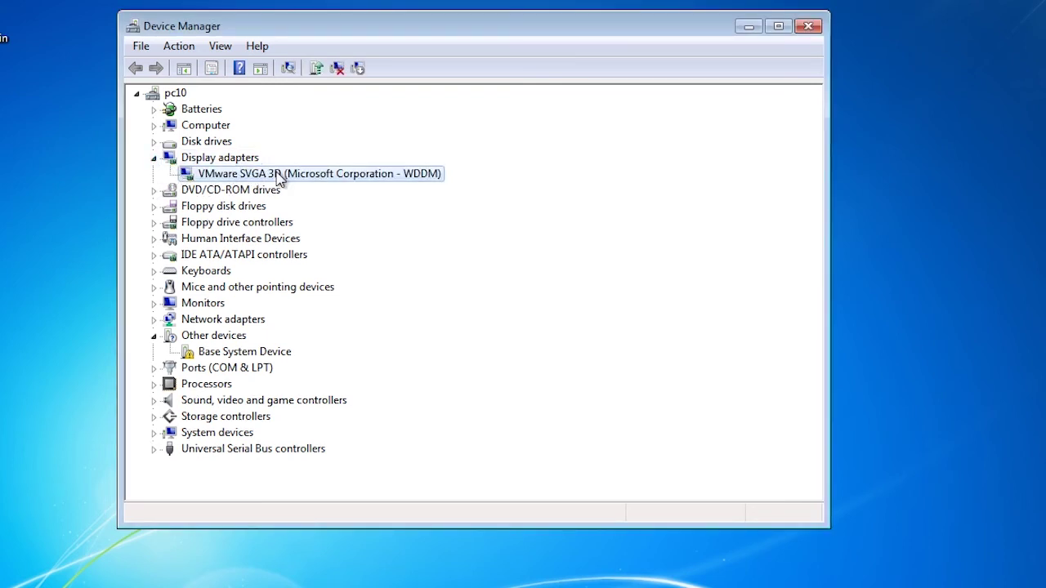
pyautogui.rightClick(277, 177)
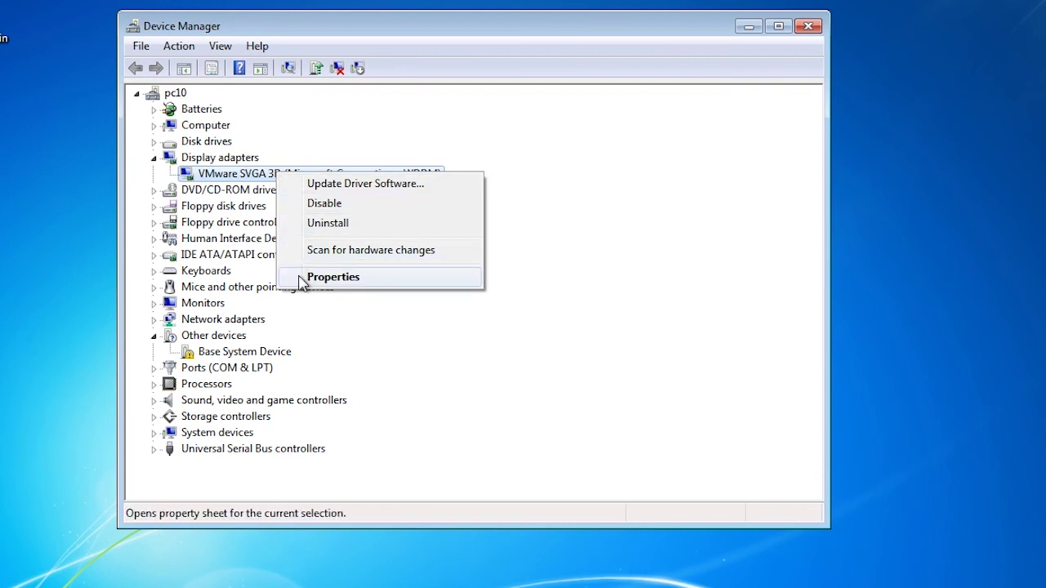
# - Roll back the VMware SVGA 3D driver to Standard VGA Graphics Adapter in its Driver properties
pyautogui.click(414, 280)
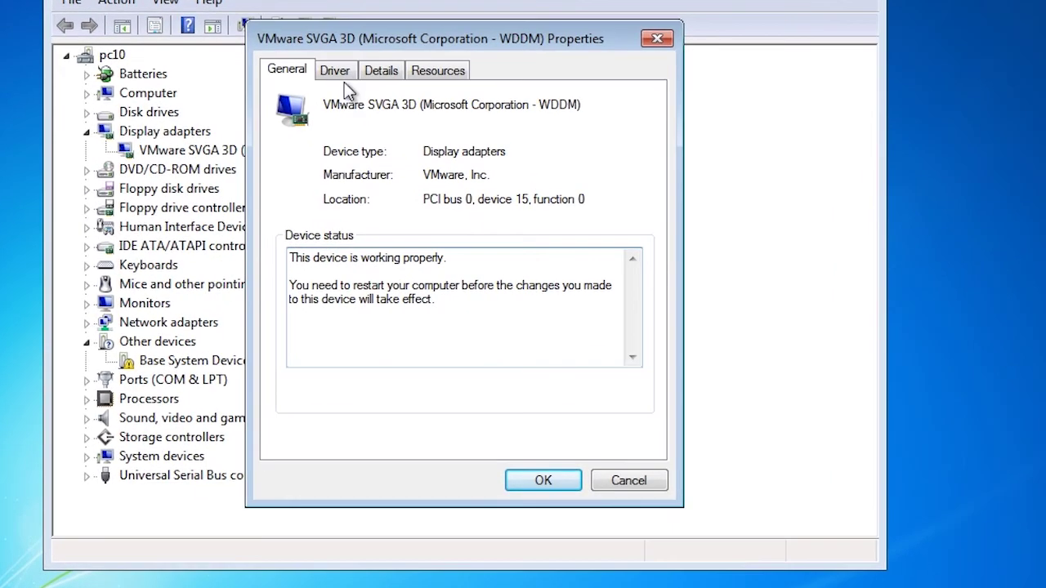
pyautogui.click(364, 106)
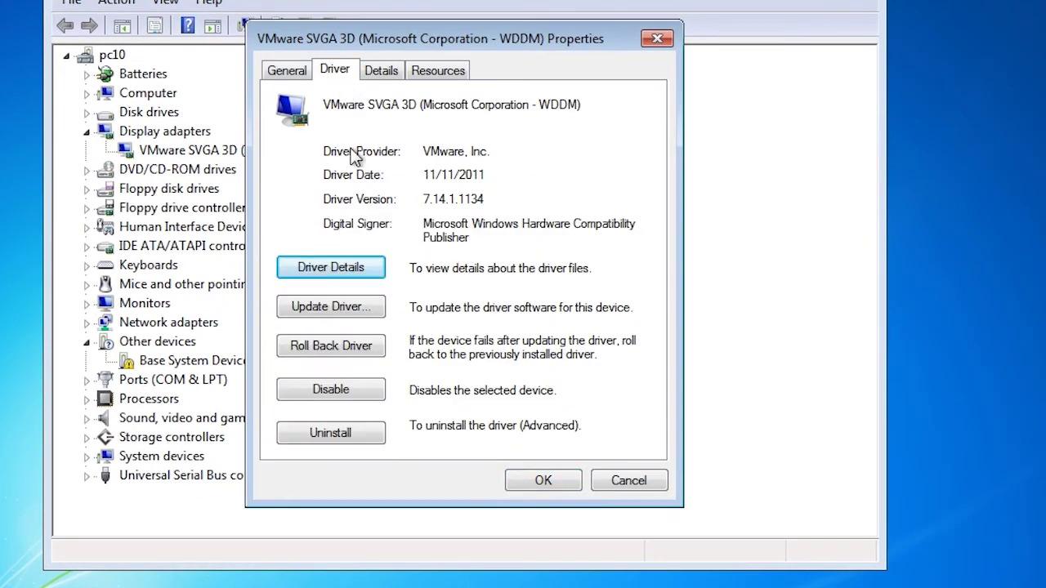
pyautogui.click(371, 346)
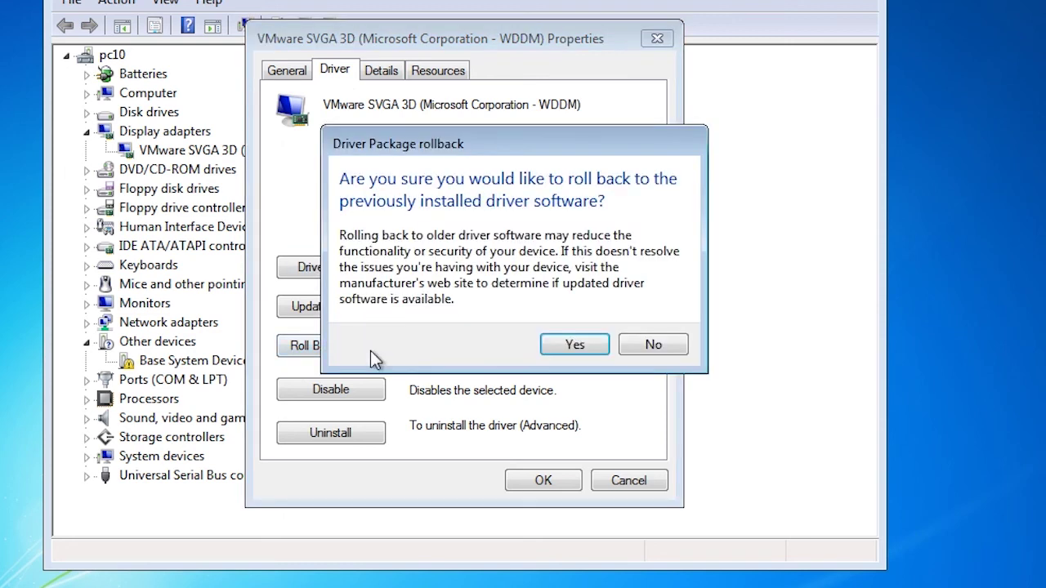
pyautogui.click(596, 350)
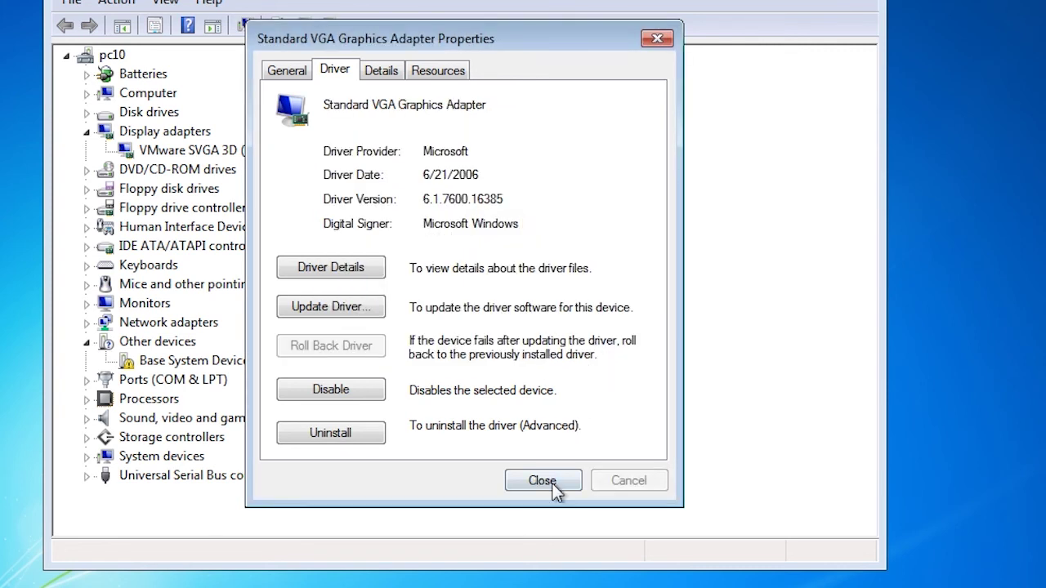
pyautogui.click(542, 480)
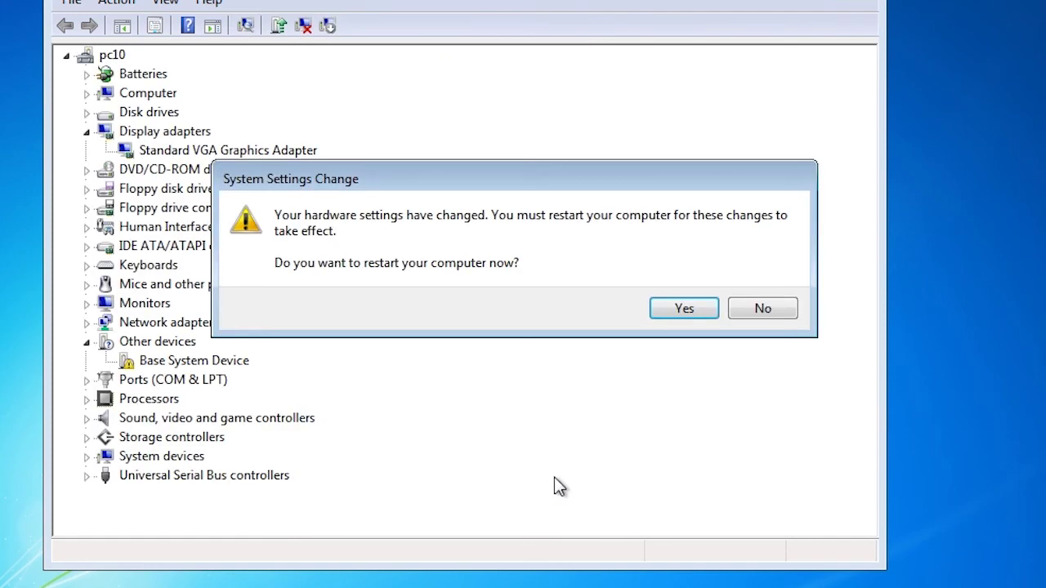
pyautogui.click(766, 313)
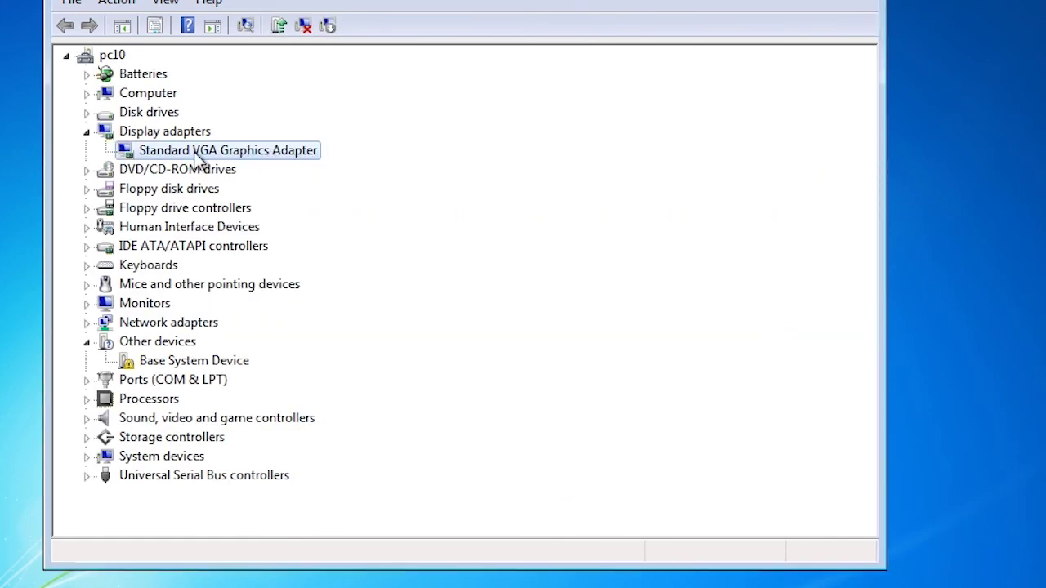